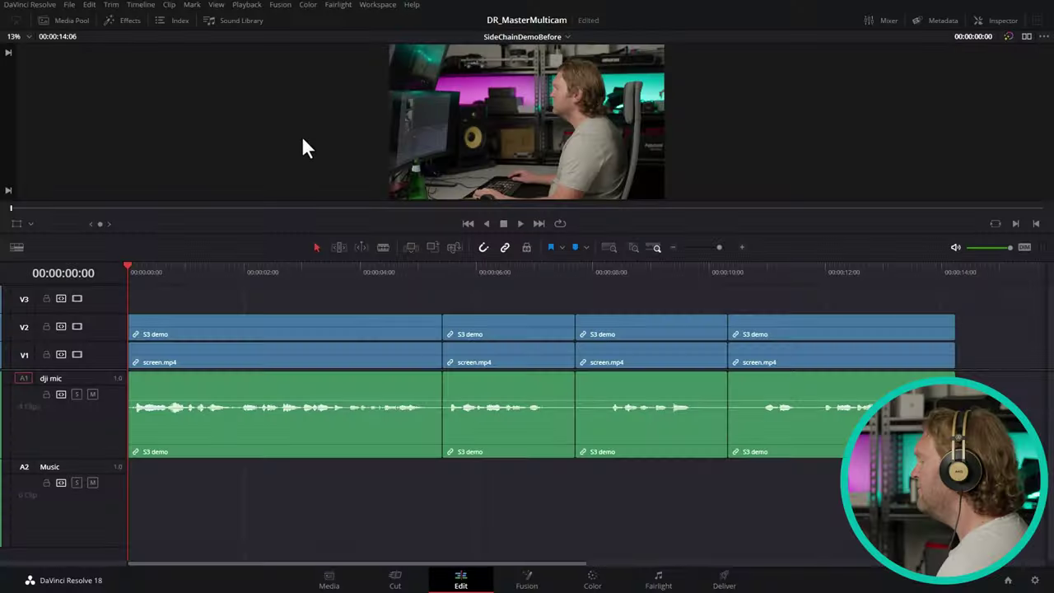
- Preview the timeline, then place ES_Rescue Mission - Lupus Nocte.mp3 on the A2 Music track
click(336, 271)
key(space)
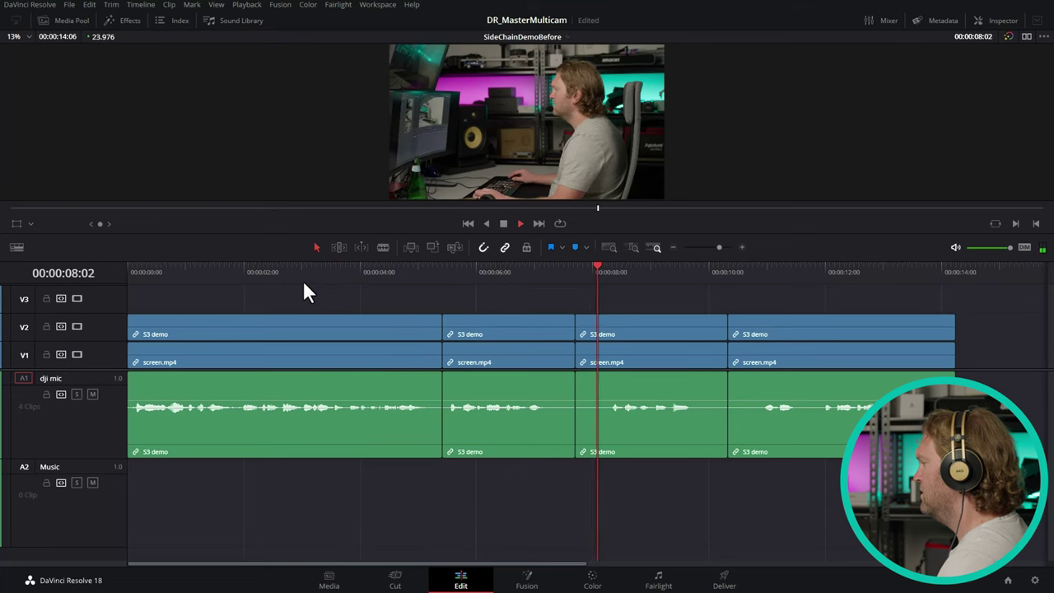
key(space)
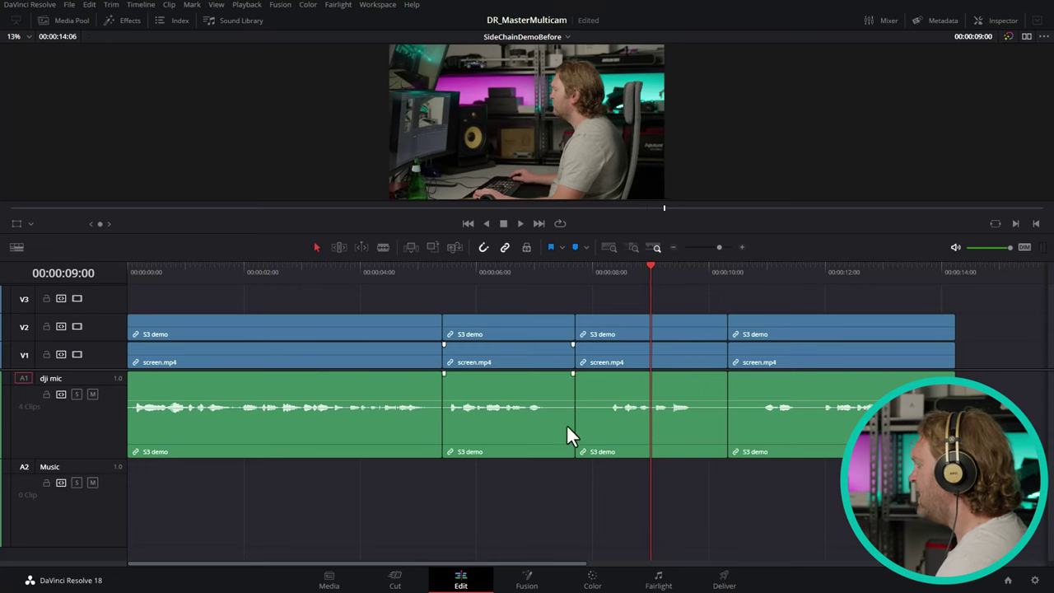
click(63, 18)
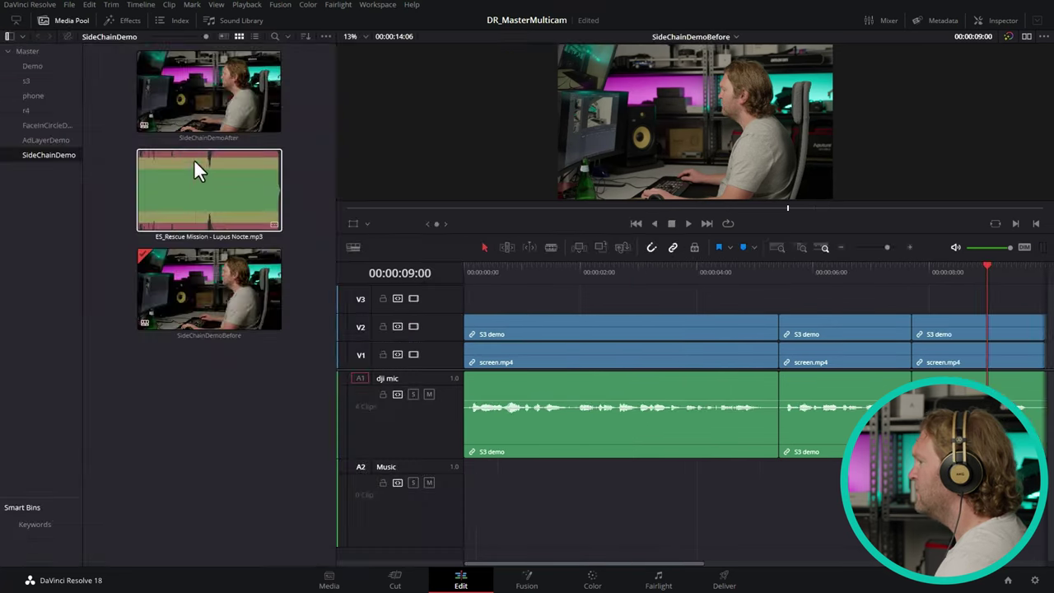
drag(196, 177, 469, 504)
click(62, 20)
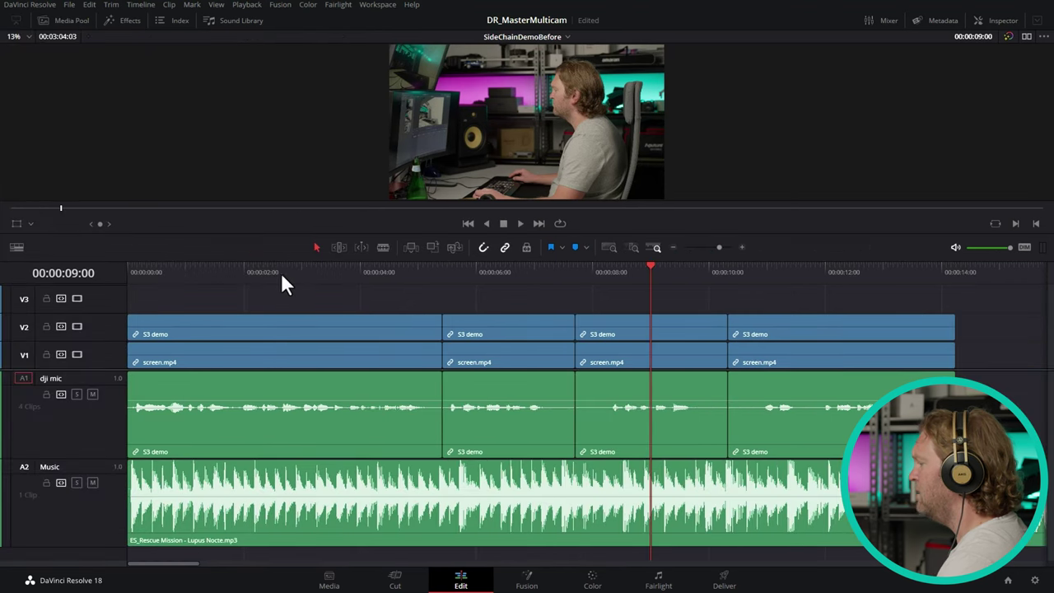
- Play back the music, add a volume keyframe on the clip, and go to the Fairlight page
click(335, 275)
key(space)
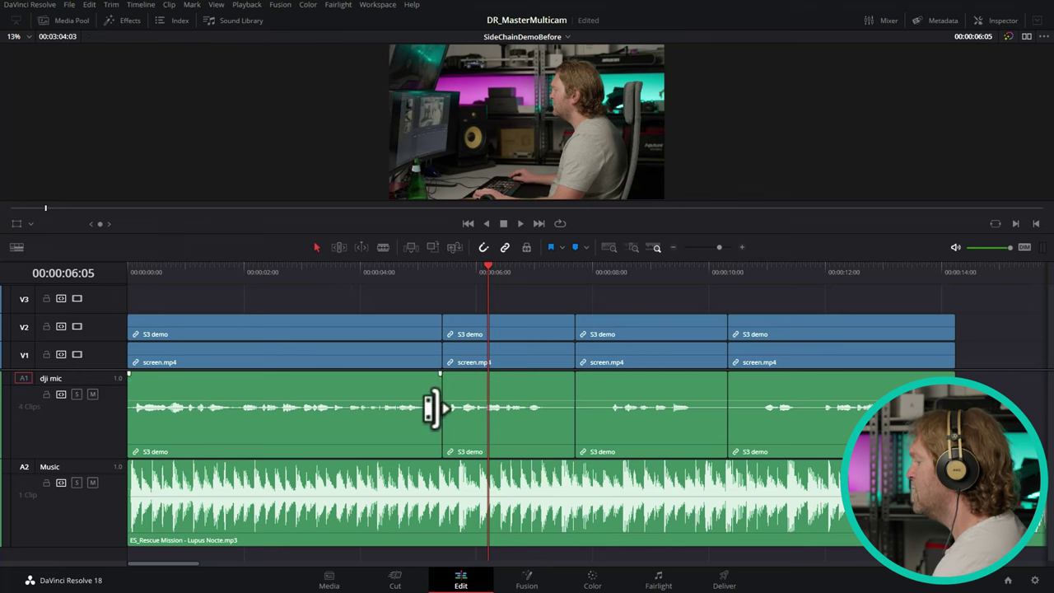
alt+click(401, 488)
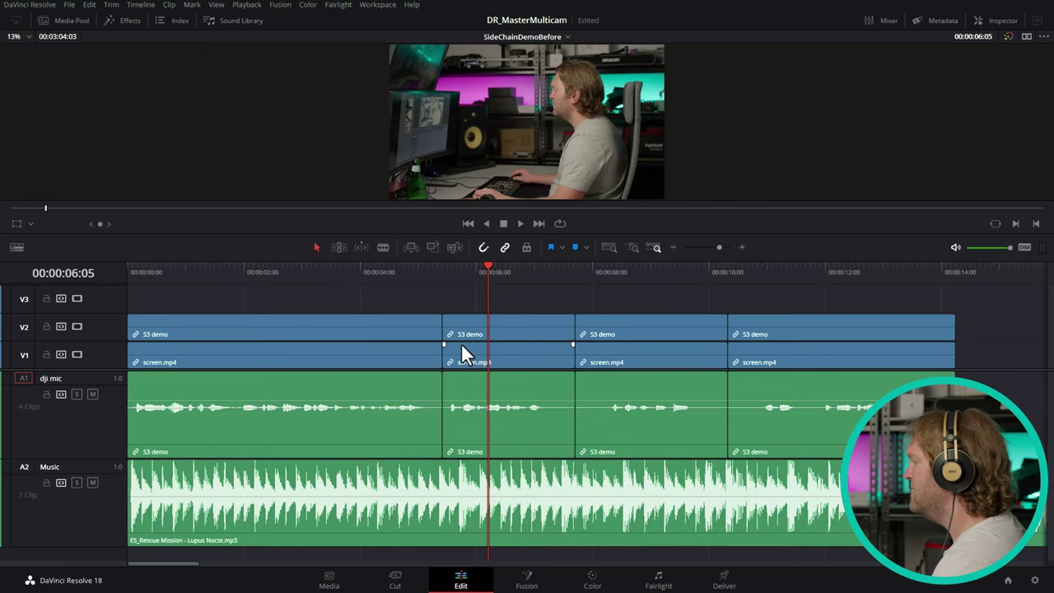
click(658, 580)
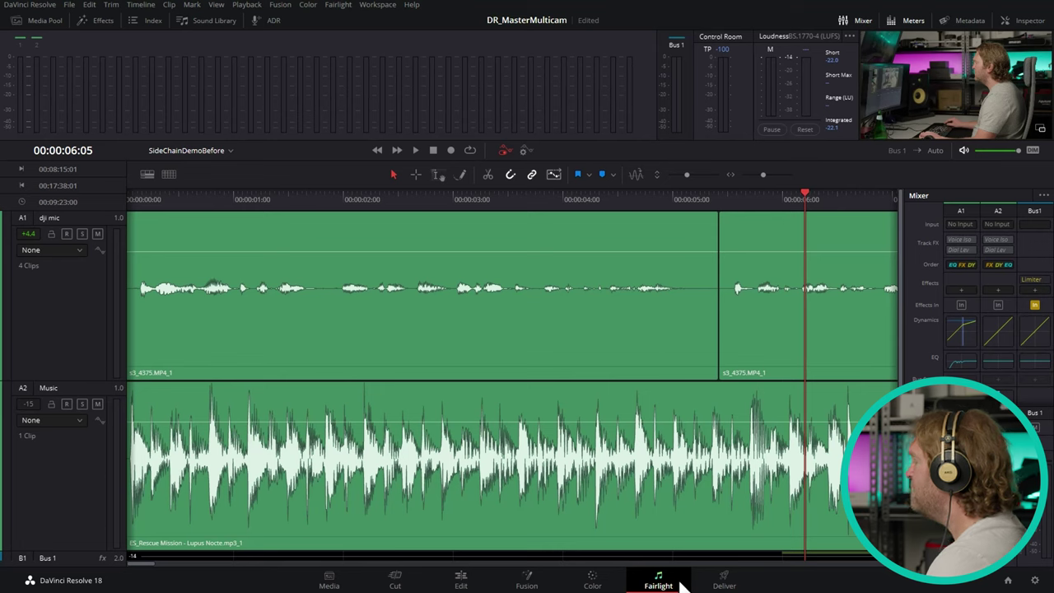
- Mute the dji mic voice track and raise the A2 Music fader from -15 to -2.6 dB
click(97, 234)
click(207, 198)
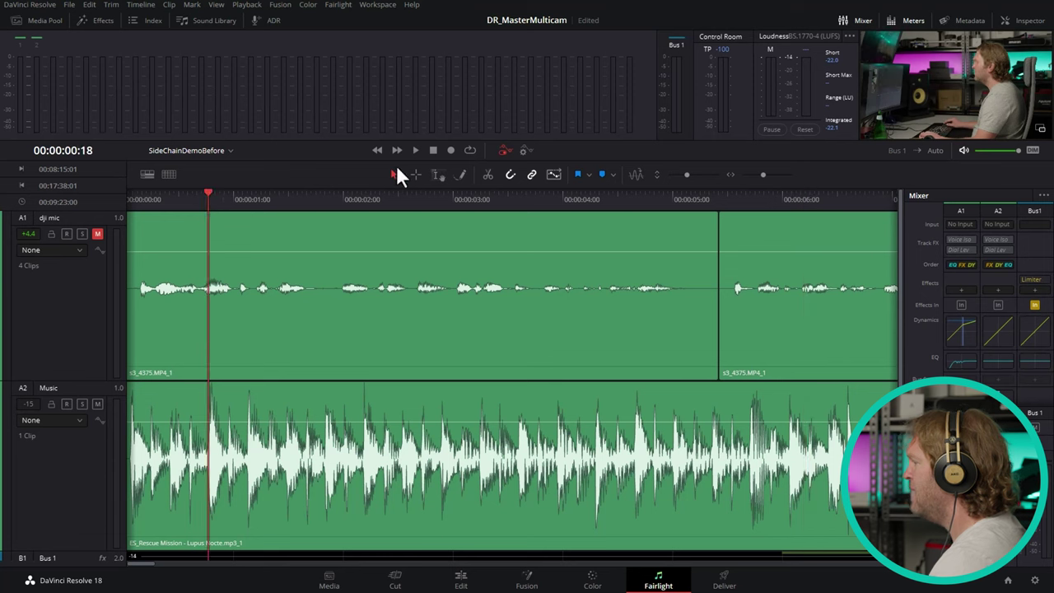
click(415, 150)
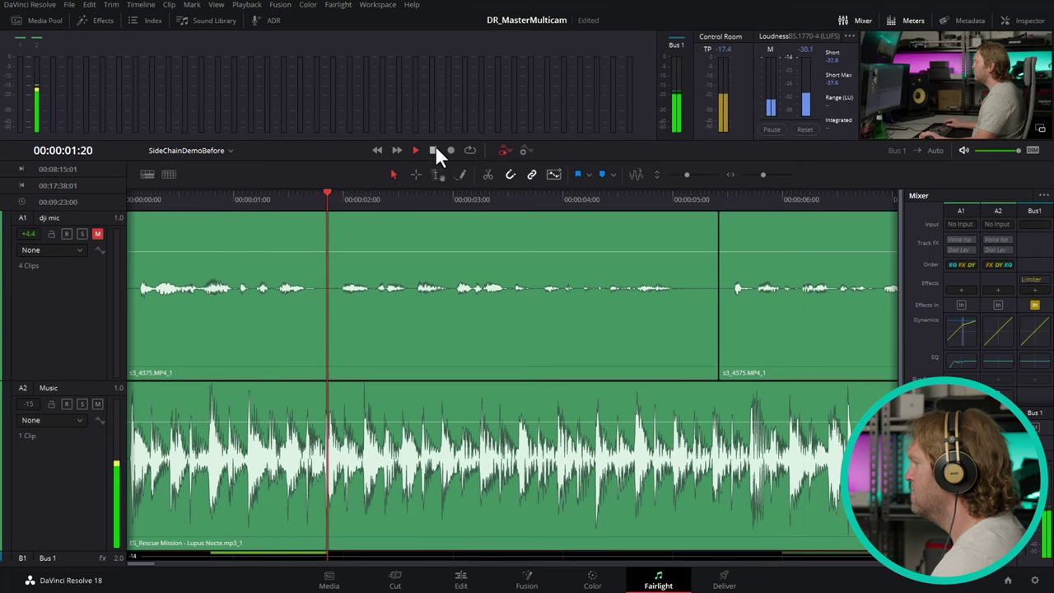
click(433, 149)
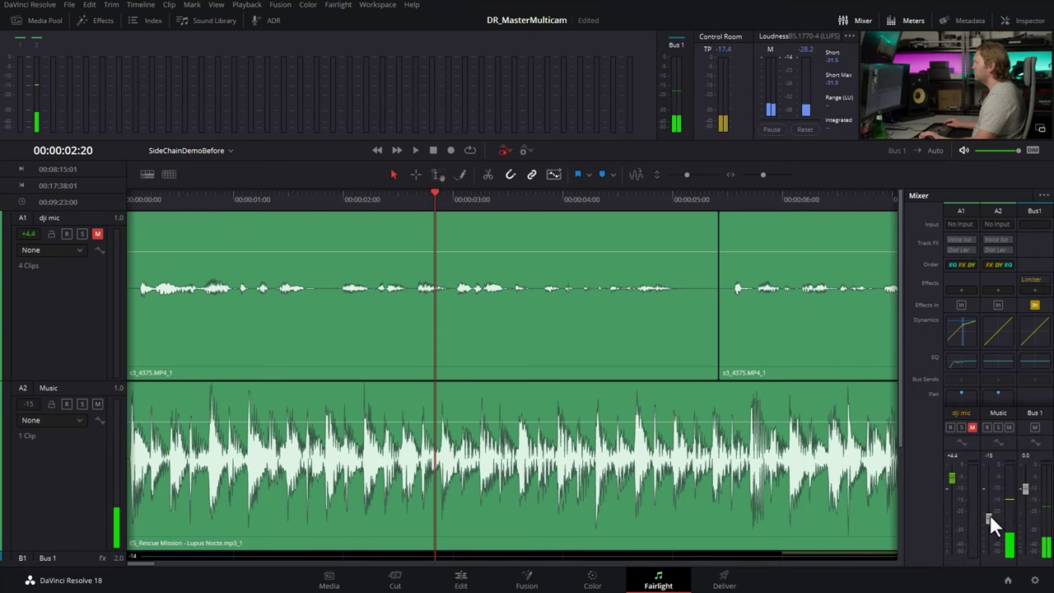
drag(989, 515, 991, 494)
click(517, 297)
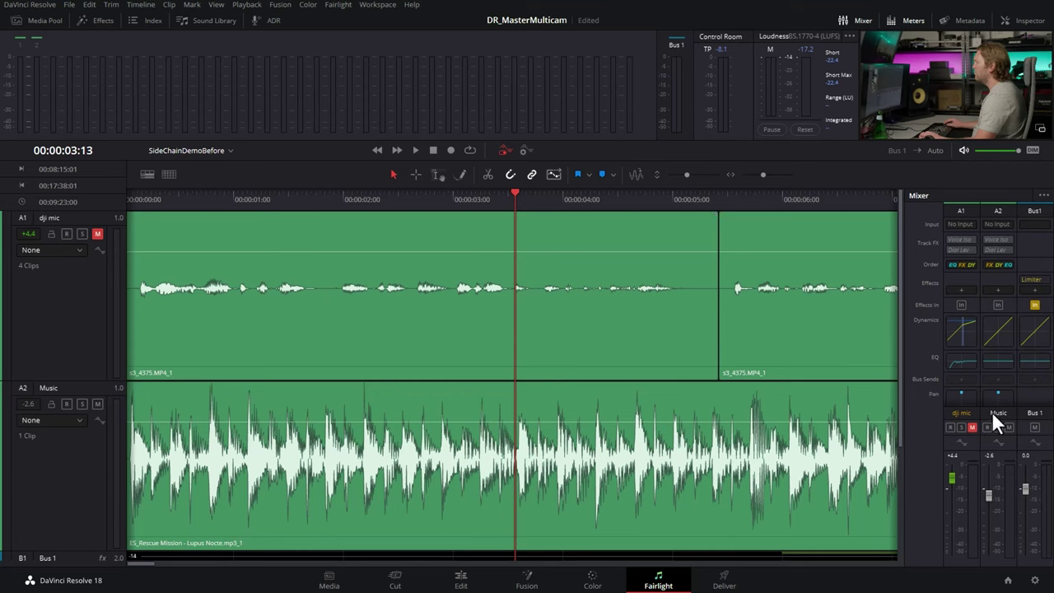
- Turn on the Music compressor at -40.4 dB threshold, 2.0:1 ratio, and enable sidechain Listen
double_click(999, 327)
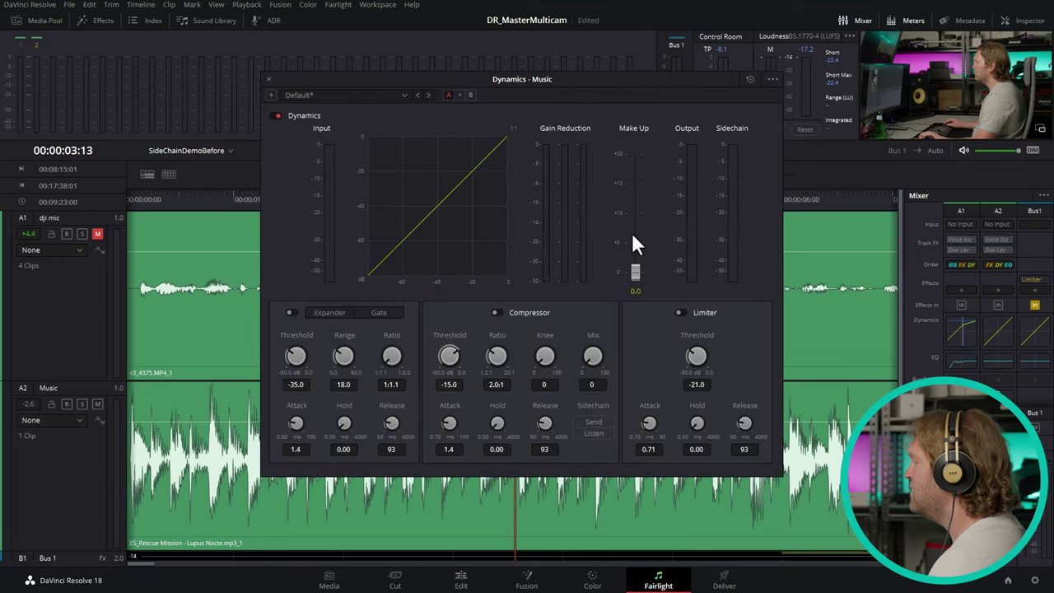
click(496, 312)
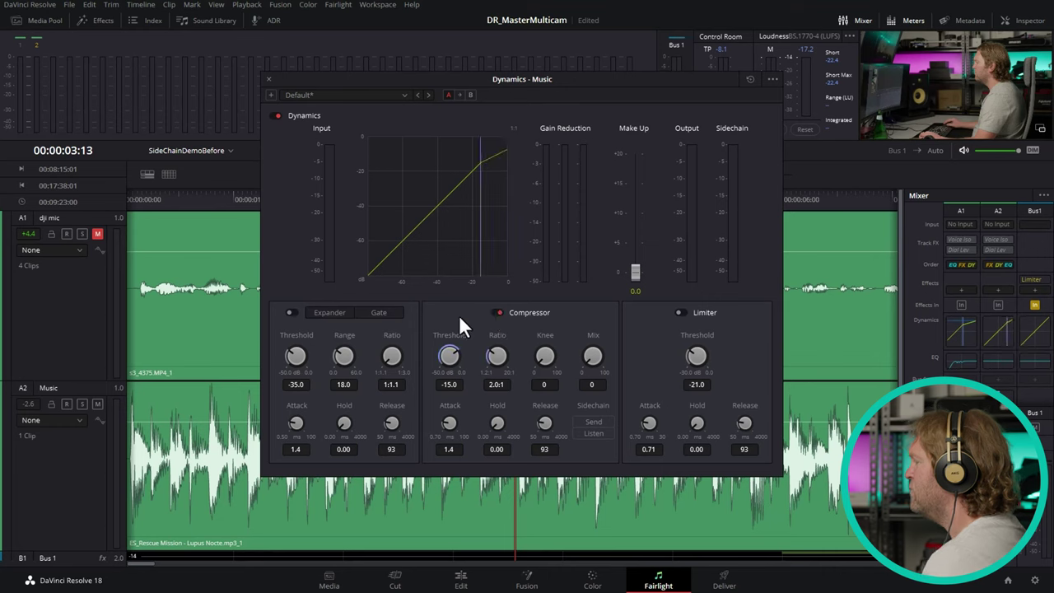
drag(451, 352, 364, 359)
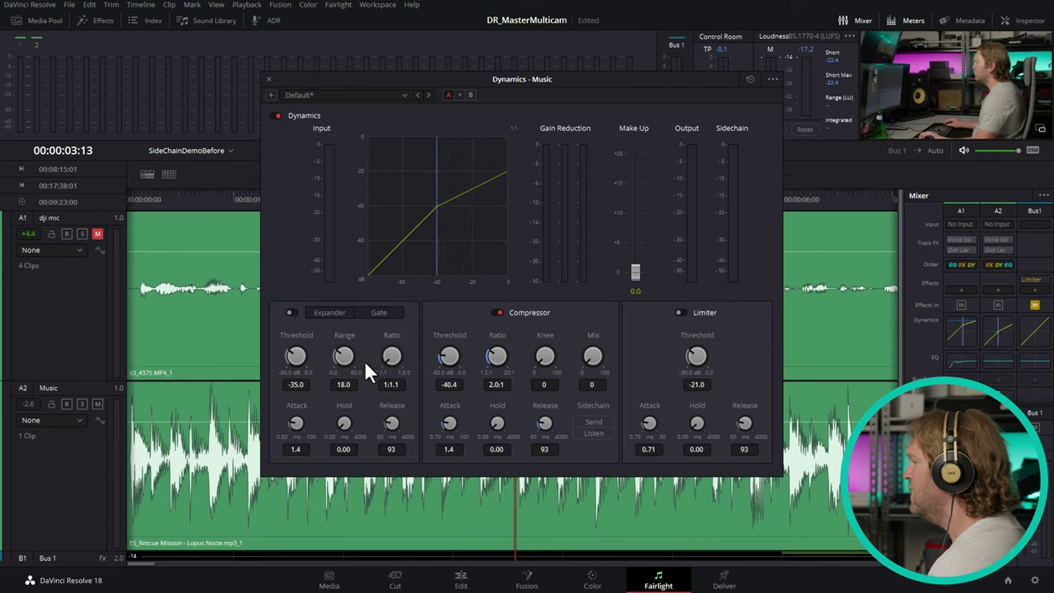
key(space)
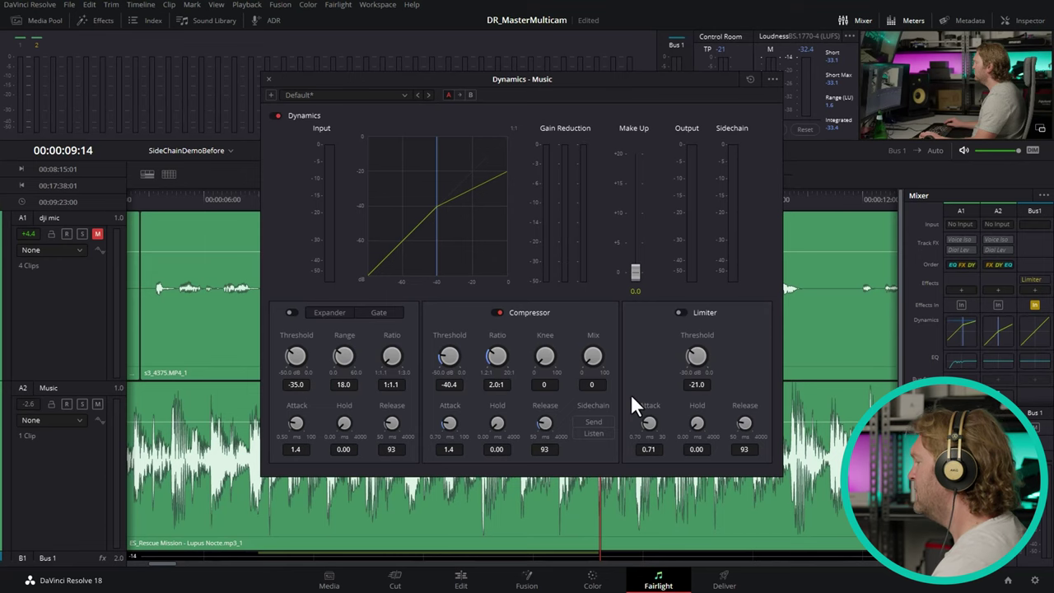
click(593, 433)
- Widen the mixer to reveal the Sidechain bus, unmute dji mic, check playback, and close Dynamics
drag(904, 362, 826, 360)
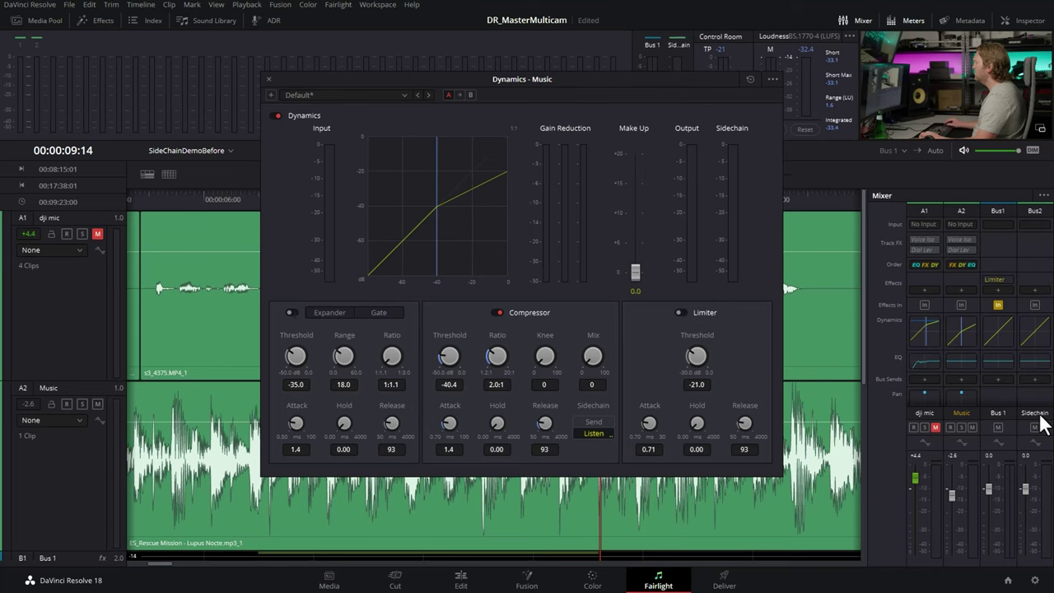
click(167, 198)
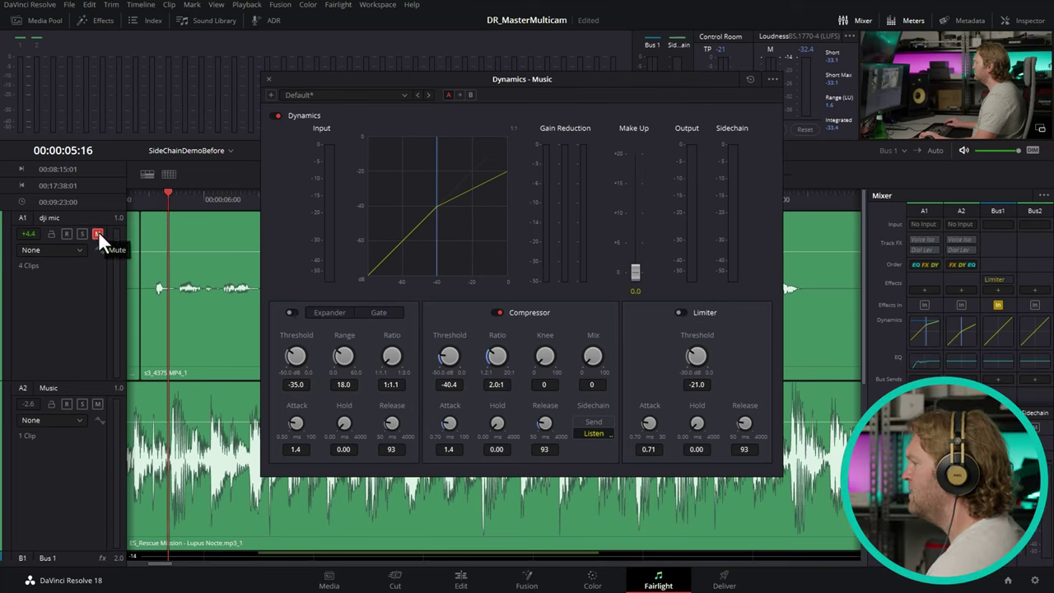
click(98, 234)
key(space)
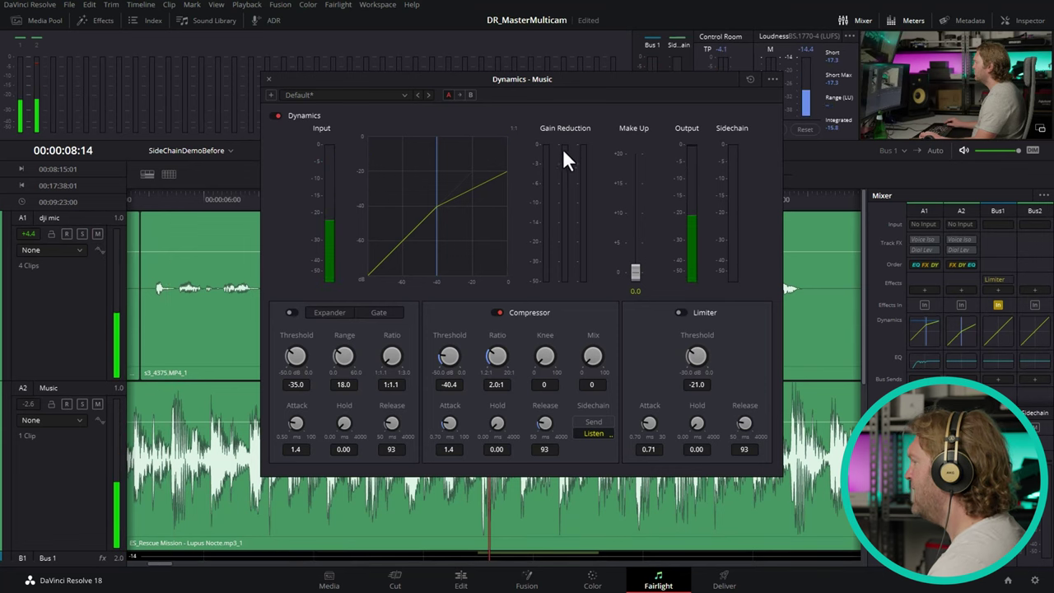
key(space)
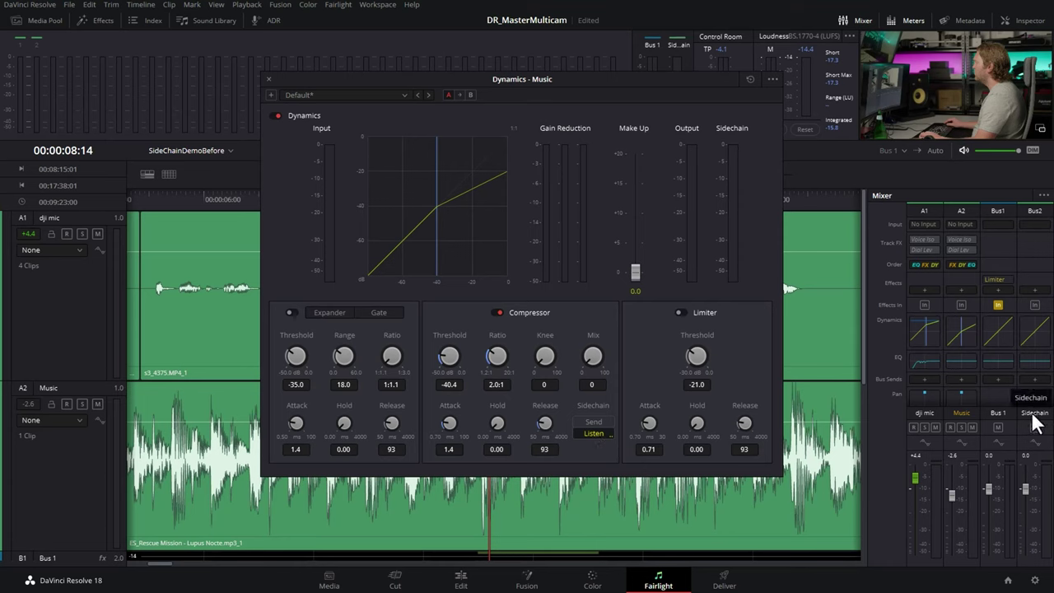
click(269, 79)
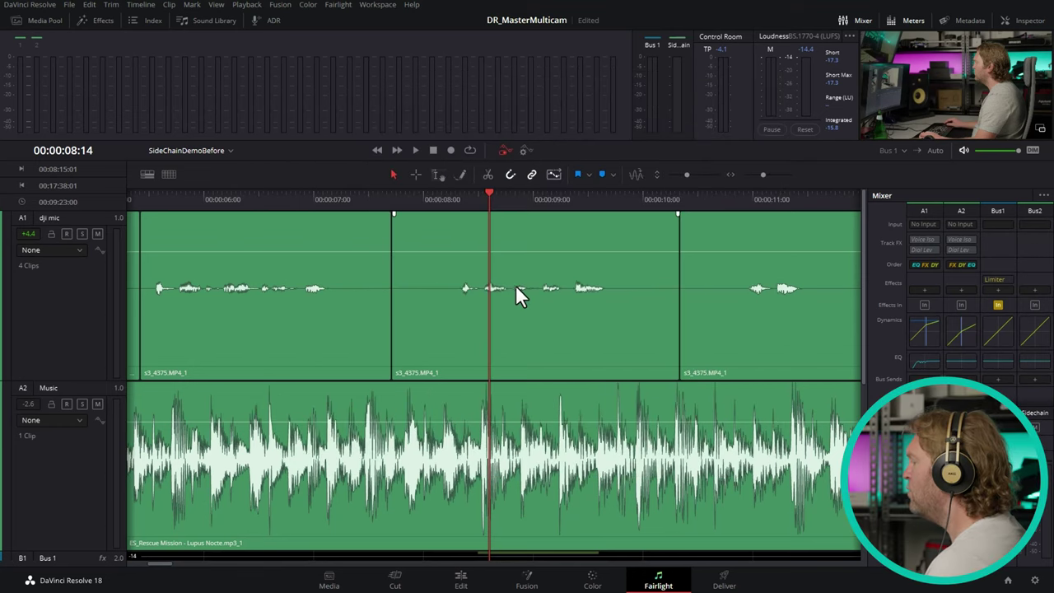
- Add a bus send from the dji mic voice track to the Sidechain bus
click(508, 273)
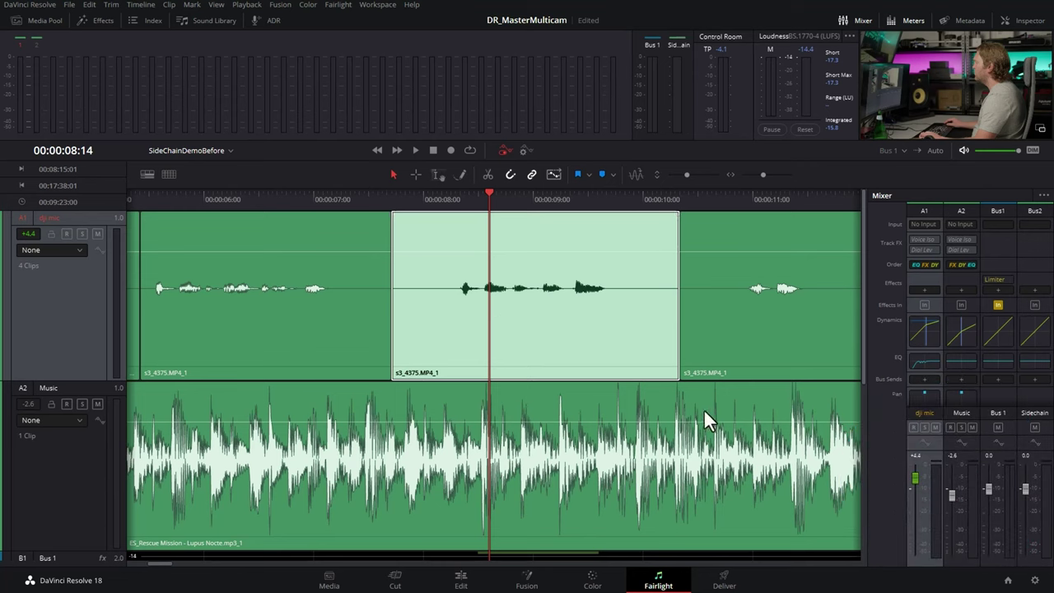
click(933, 379)
click(981, 402)
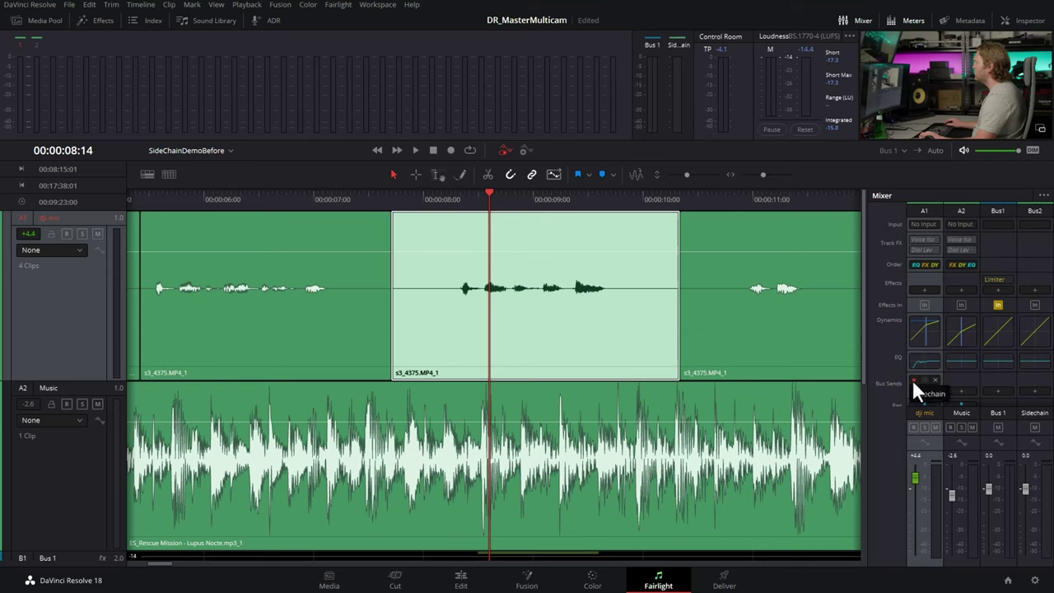
click(958, 328)
- Test the ducking, move the Dynamics window aside, and zoom out to show all four voice clips
click(164, 203)
key(space)
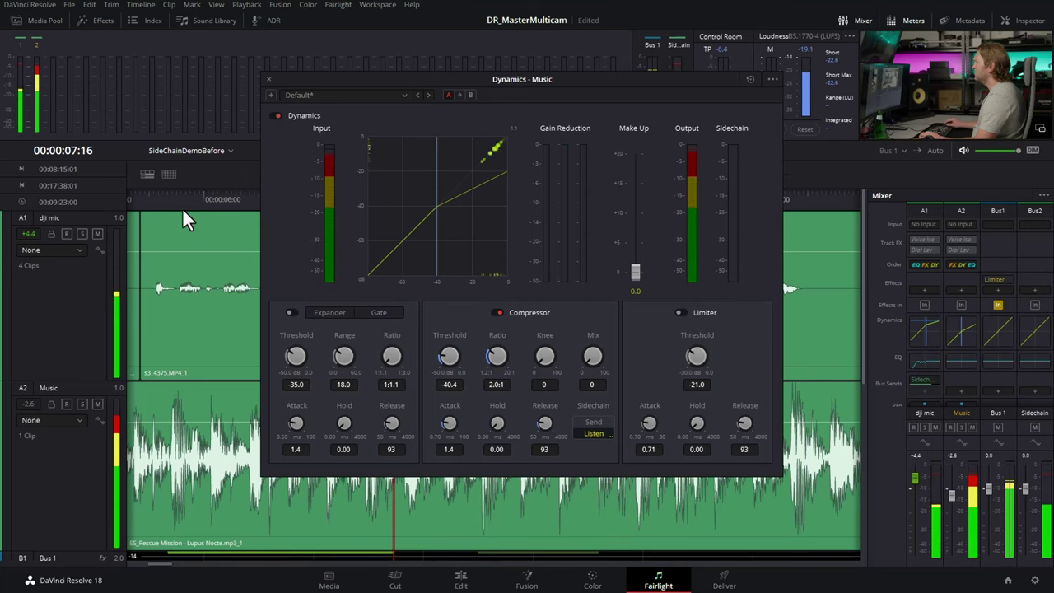
key(space)
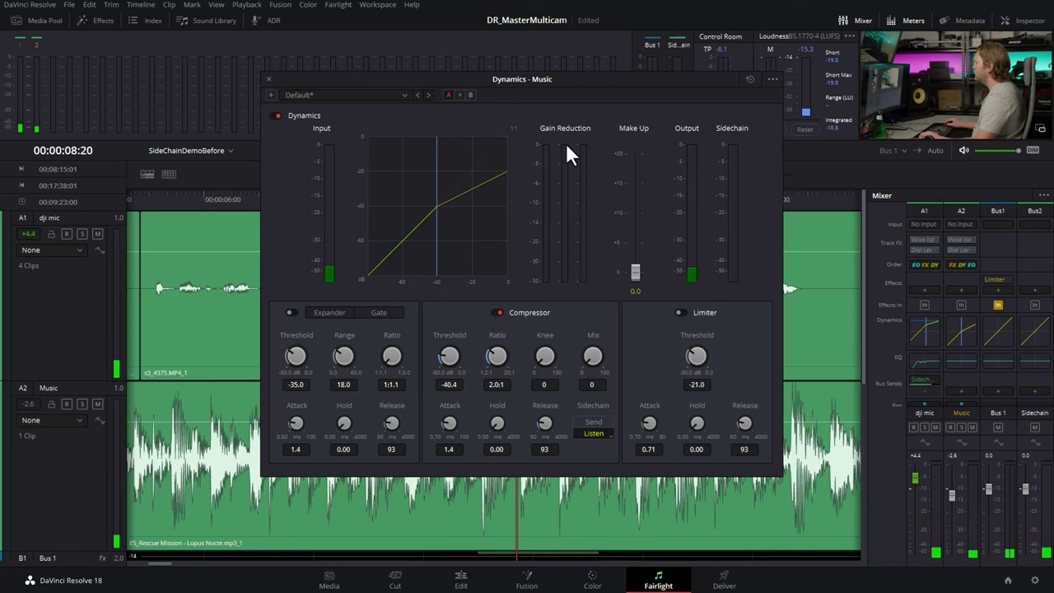
drag(302, 75, 553, 30)
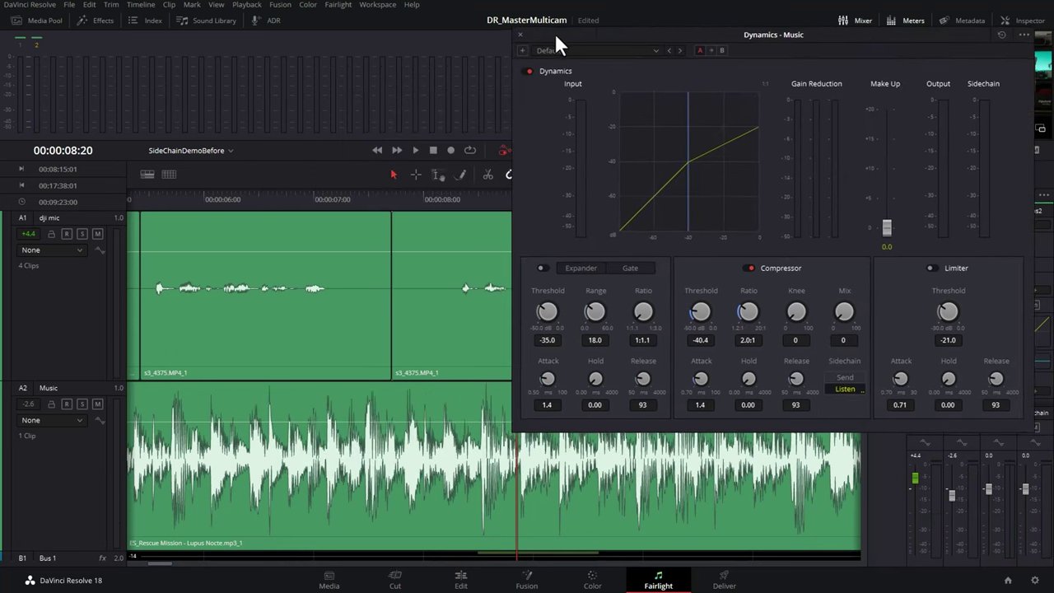
click(298, 202)
scroll(281, 205, down, 3)
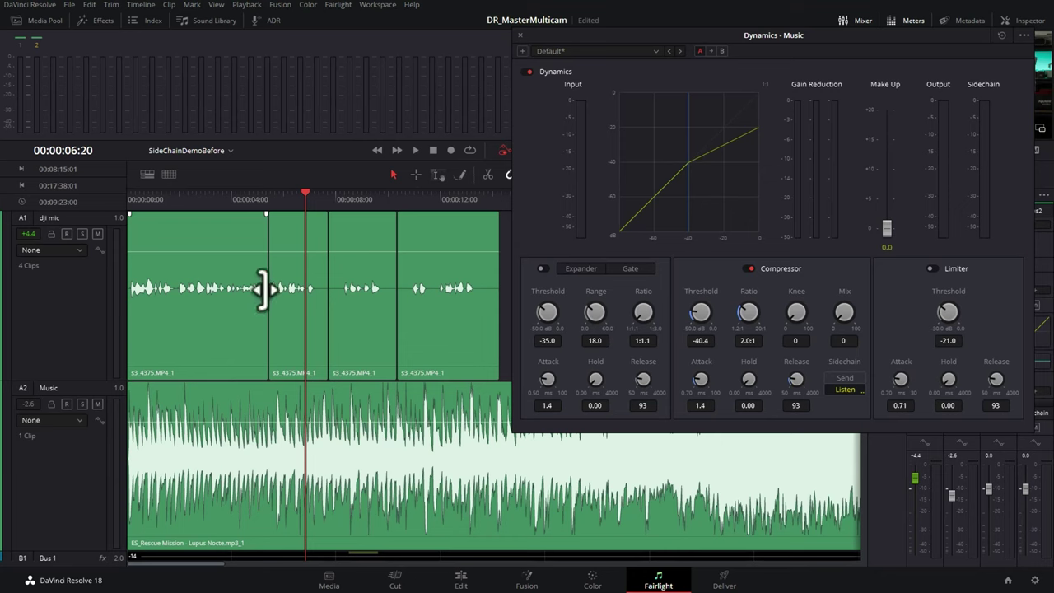
click(225, 199)
click(415, 149)
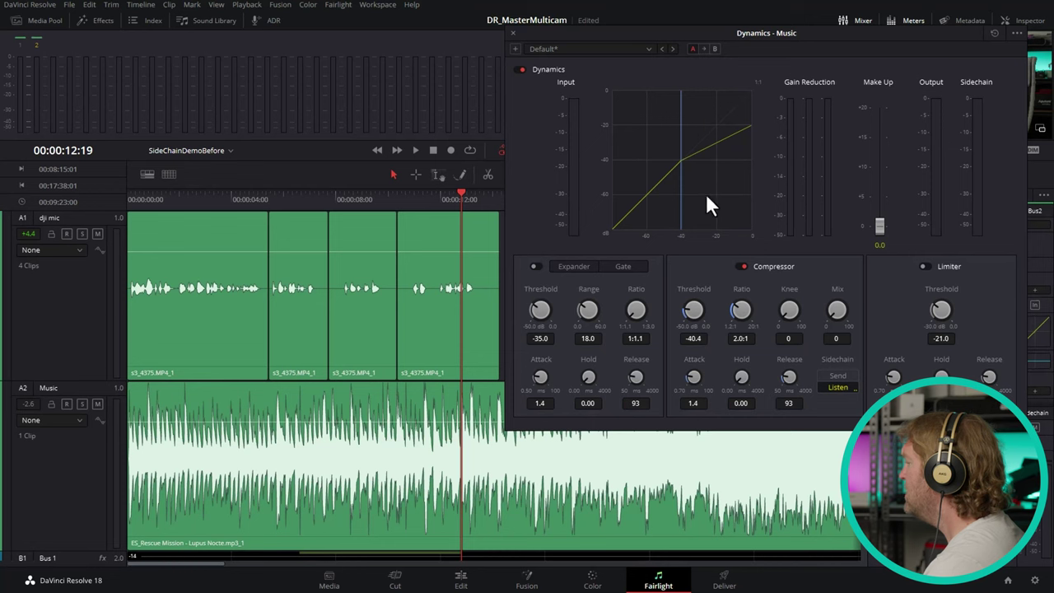
- Set the Music compressor attack to 3.6 ms, hold 209 ms and release 110 ms, then listen back
drag(693, 372, 748, 375)
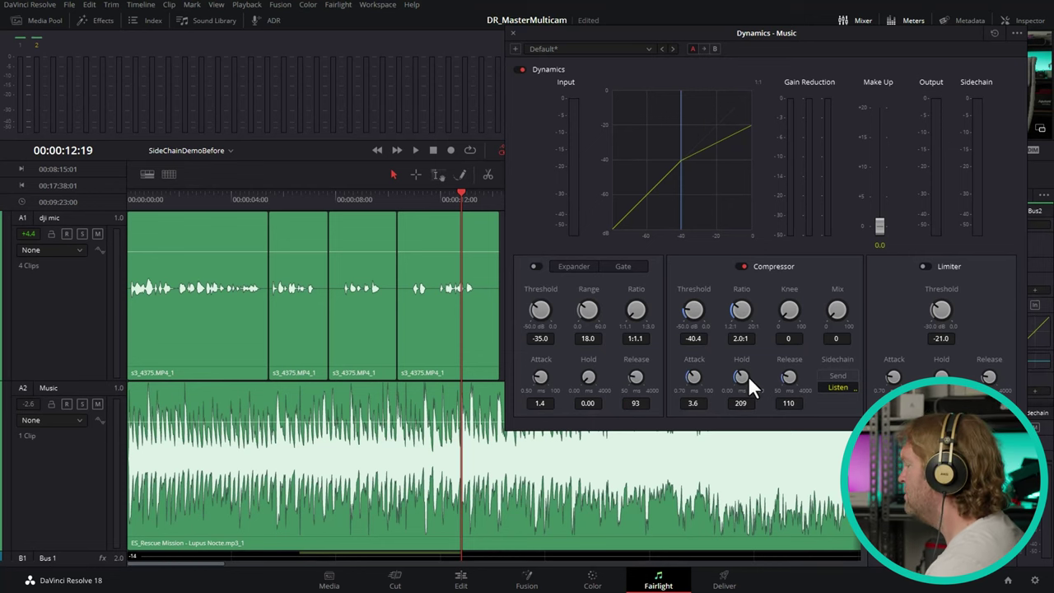
click(220, 197)
key(space)
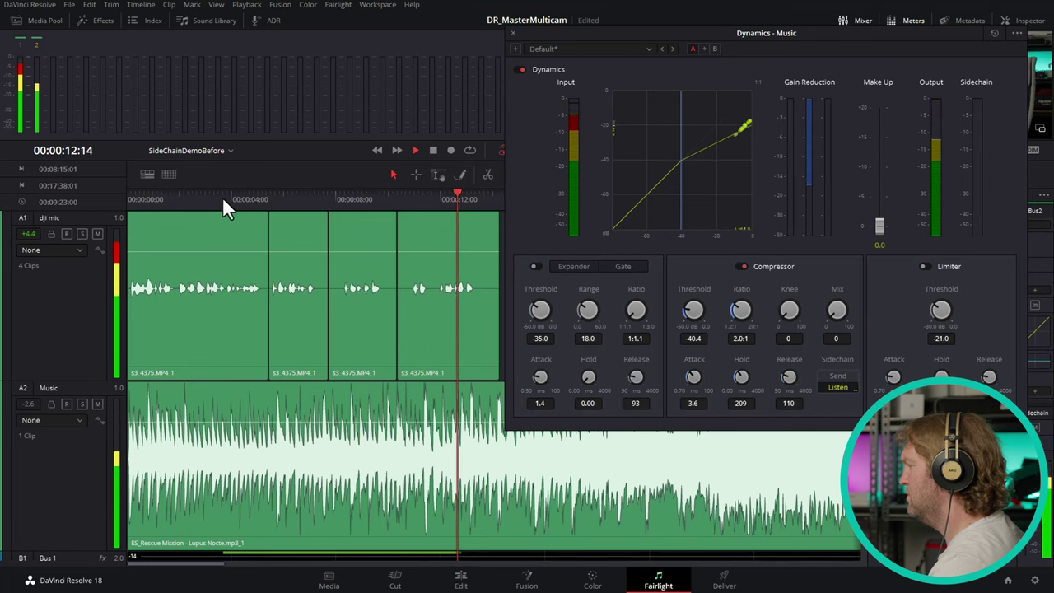
key(space)
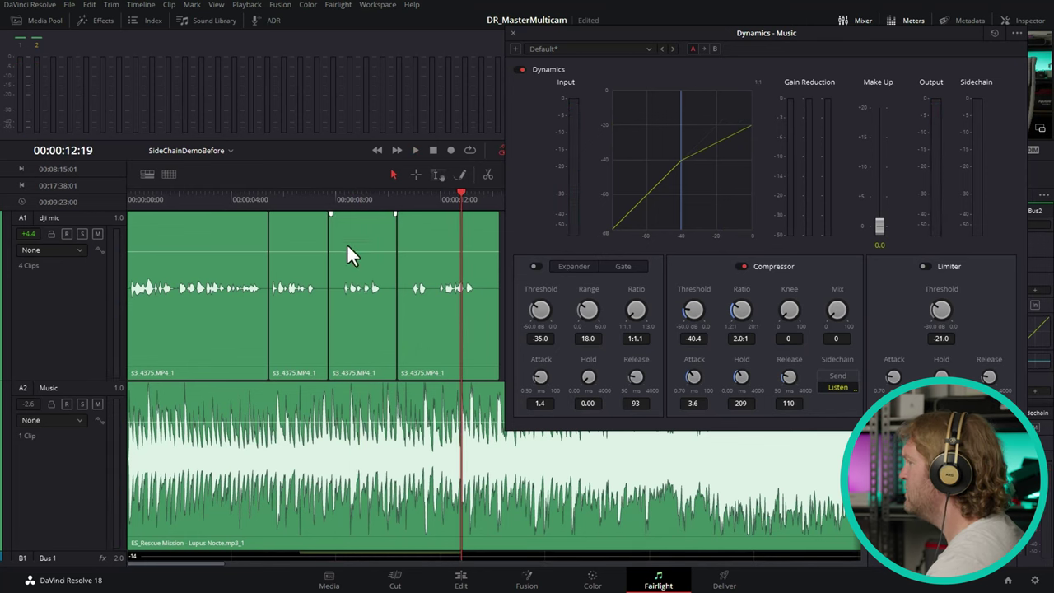
click(510, 30)
- Lower the A2 Music fader to about -5.7 dB
drag(957, 491, 956, 500)
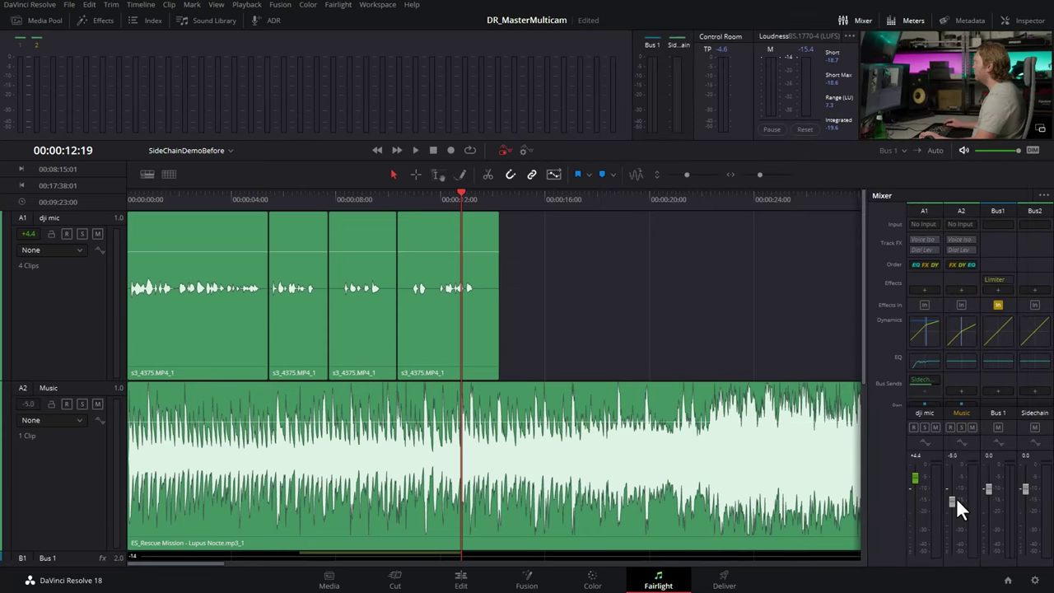